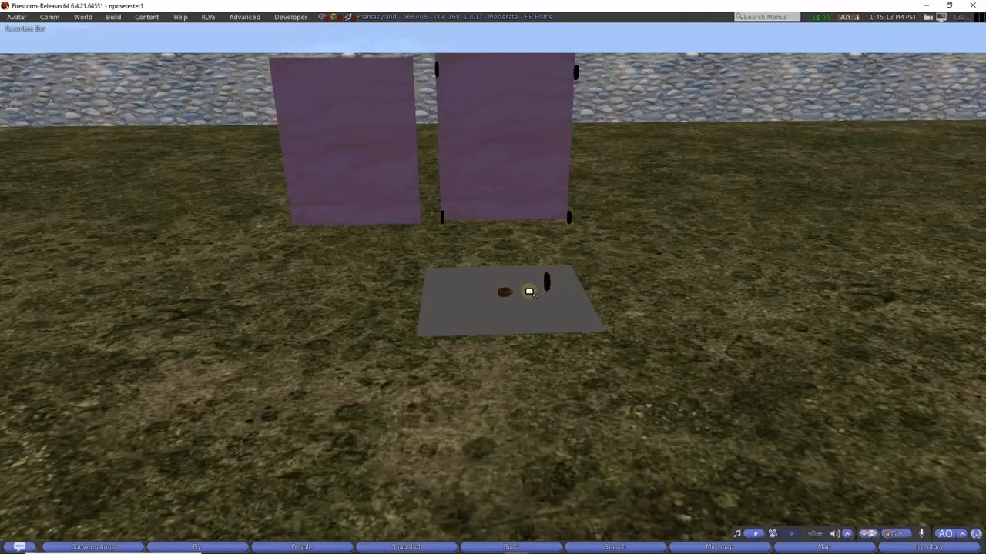
- Open the black ring on the grey platform for editing and check its object, prim and land impact details
left_click(529, 288, "alt")
scroll(493, 289, "up", 5)
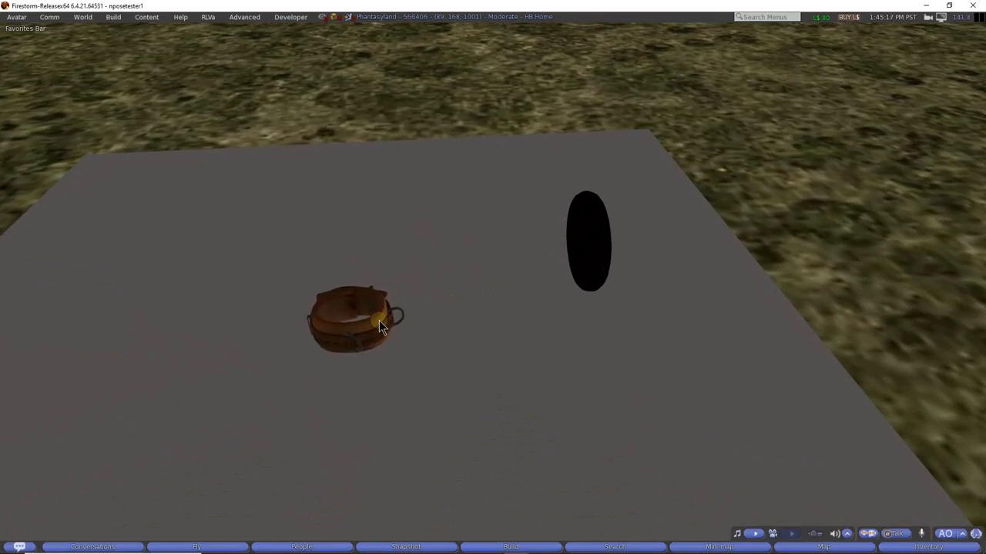
left_click(379, 320, "alt")
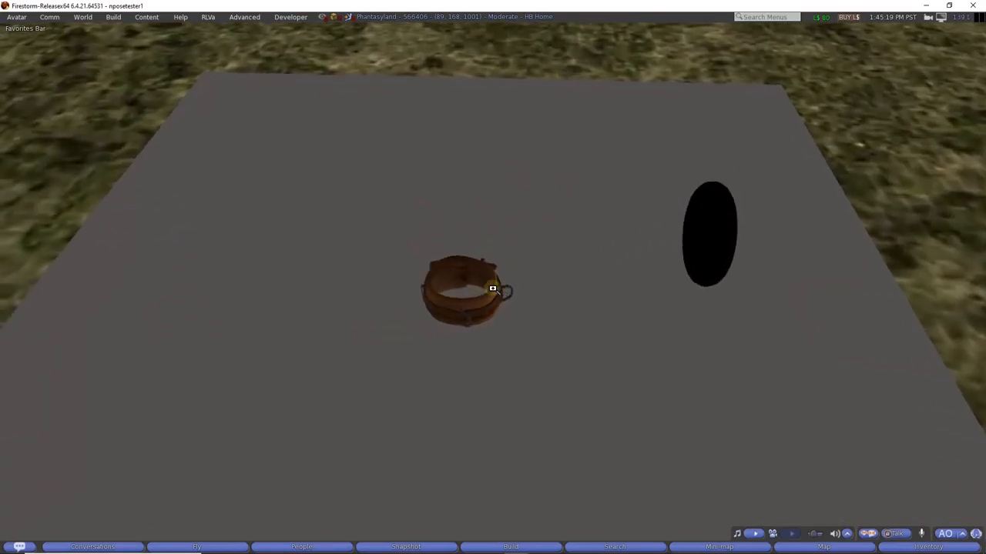
left_click_drag(493, 289, 495, 297, "alt")
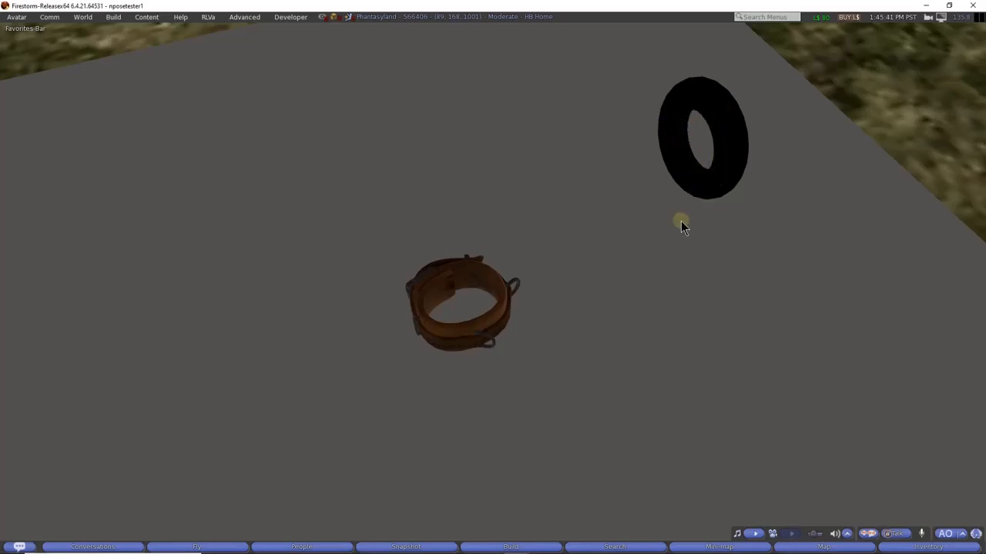
right_click(732, 142)
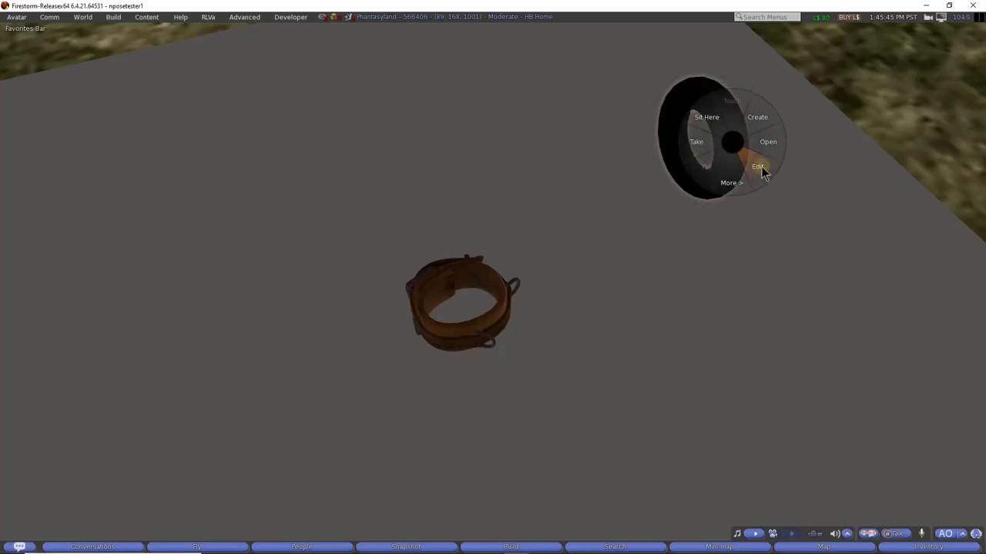
left_click(761, 169)
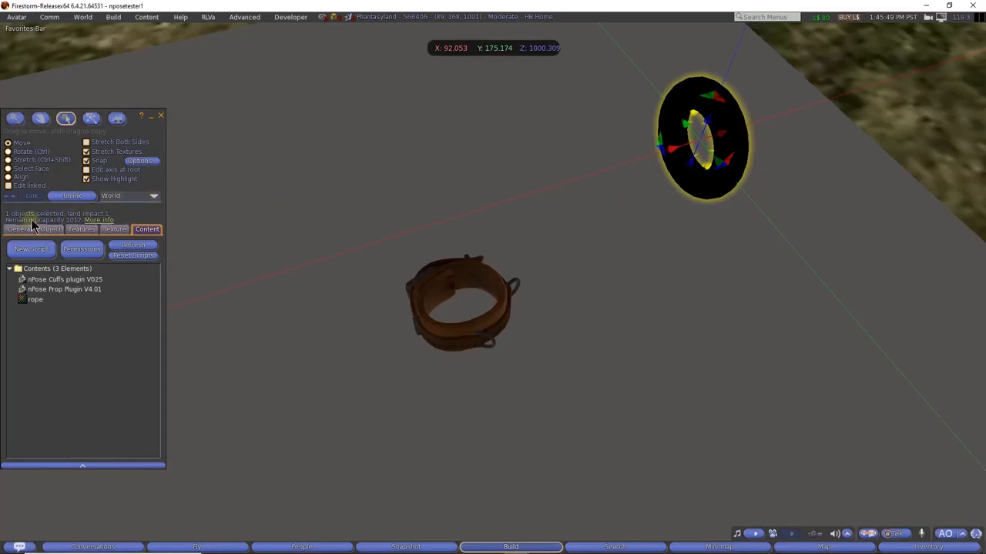
left_click(94, 220)
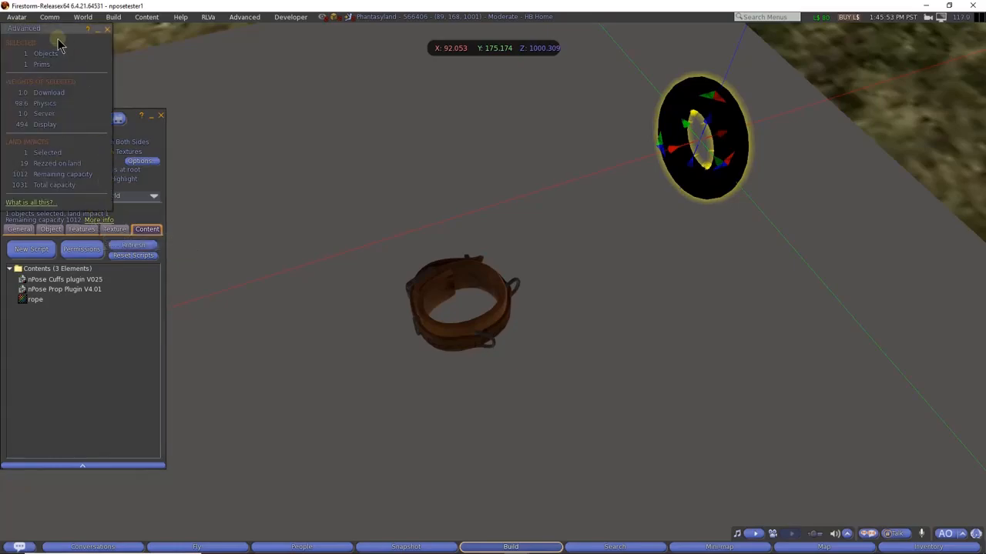
left_click(107, 29)
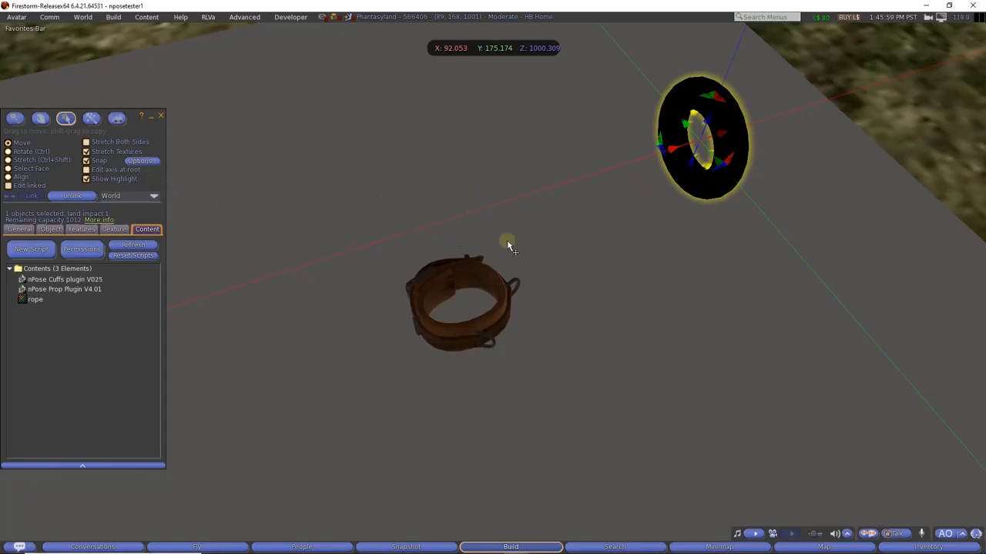
- Review the ring's contents, going through its two nPose plugin scripts and previewing the rope texture
left_click(71, 282)
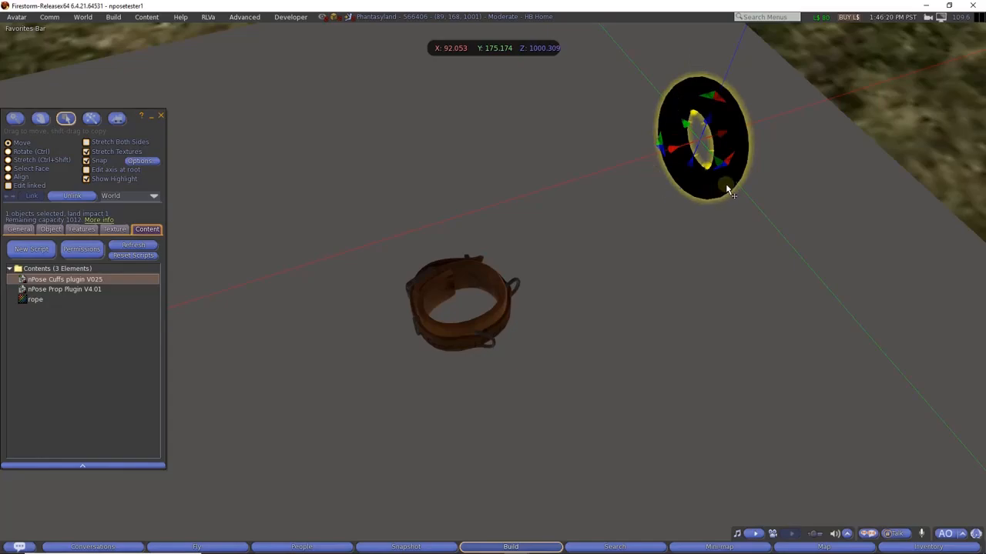
left_click(72, 291)
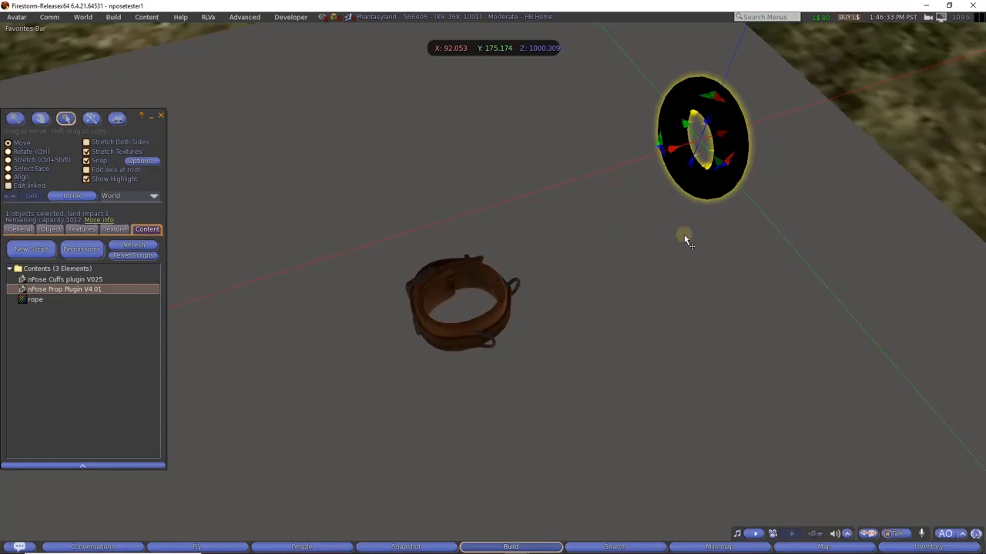
left_click(75, 280)
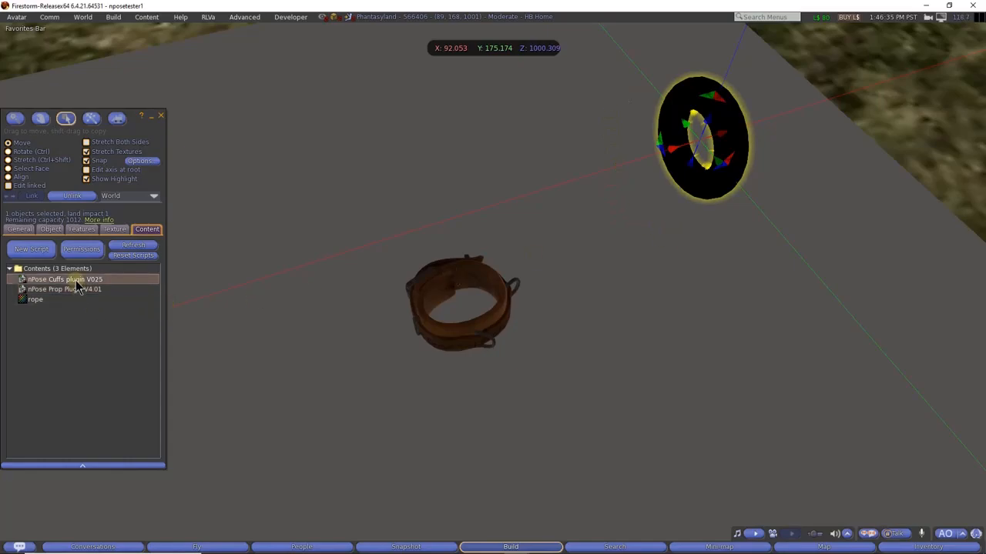
left_click(32, 300)
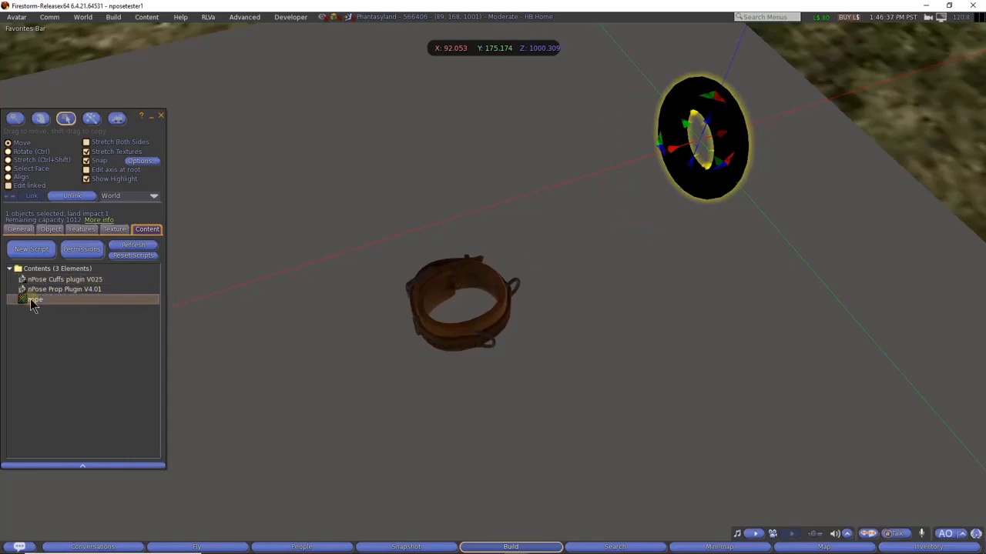
double_click(32, 300)
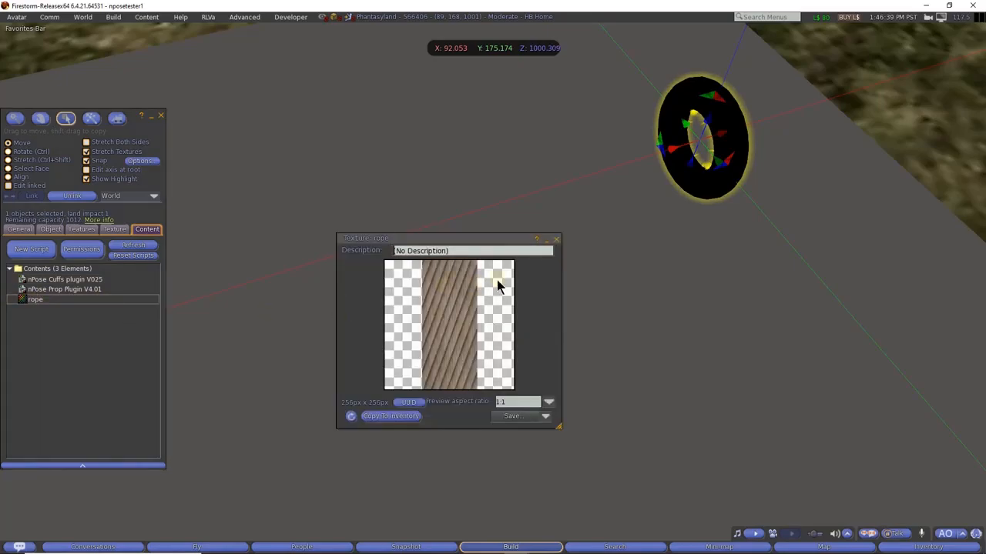
left_click(556, 241)
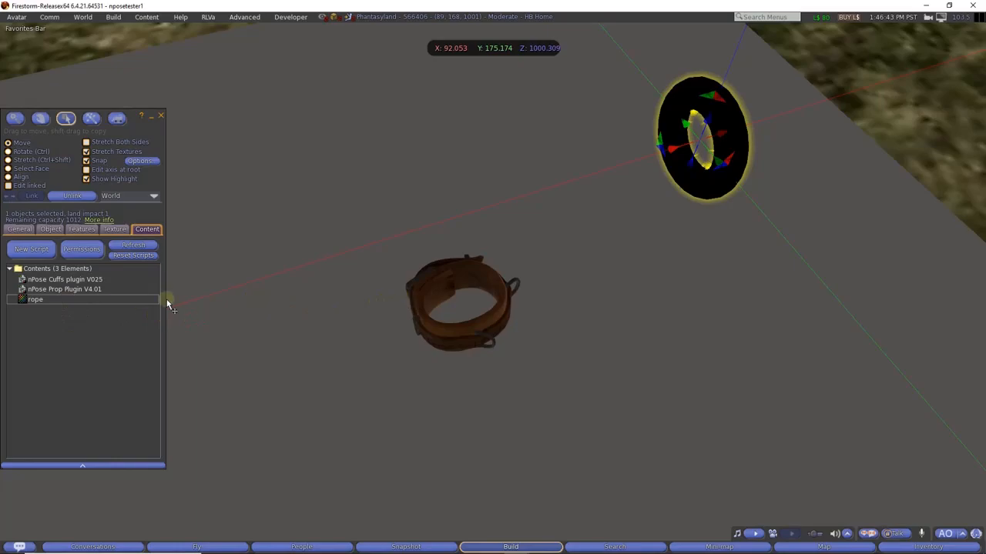
left_click(51, 304)
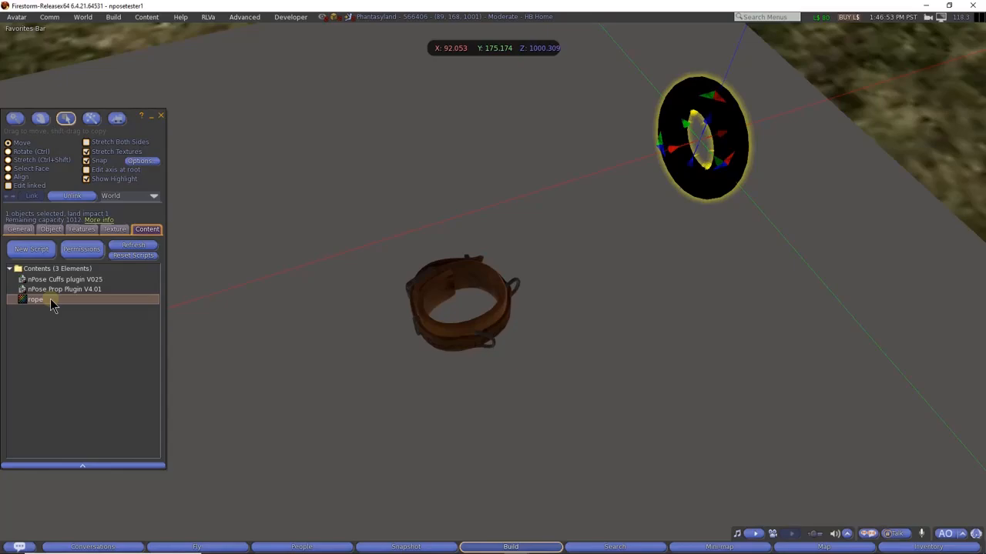
- Compare the nPose Cuffs plugin V025 and nPose Prop Plugin V4.01 scripts in the ring's contents
left_click(60, 280)
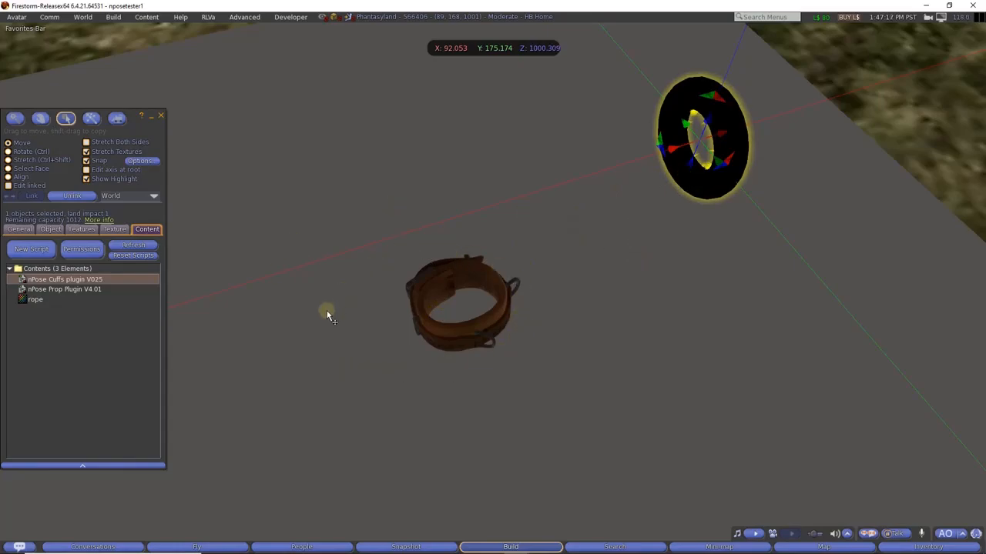
left_click(64, 291)
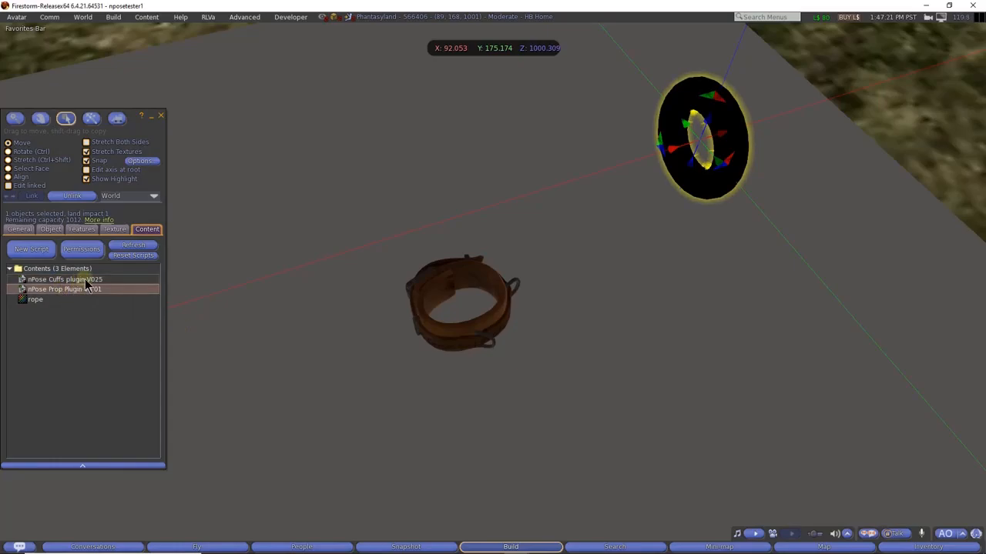
left_click(76, 281)
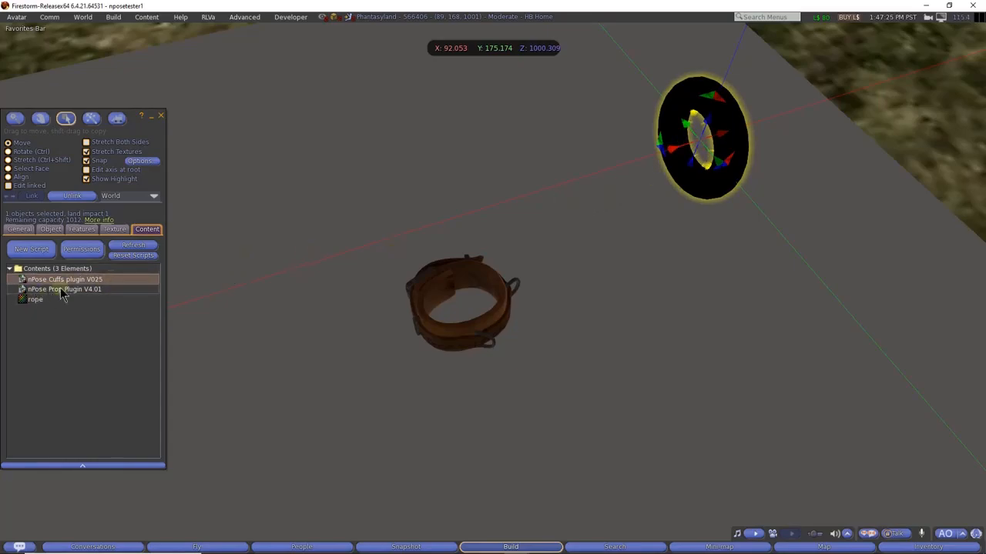
left_click(70, 290)
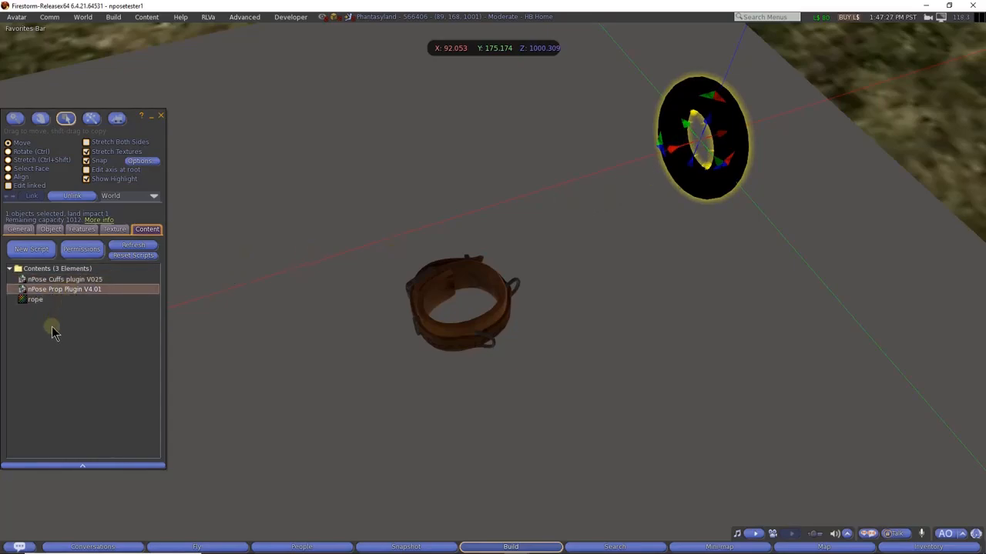
left_click(67, 280)
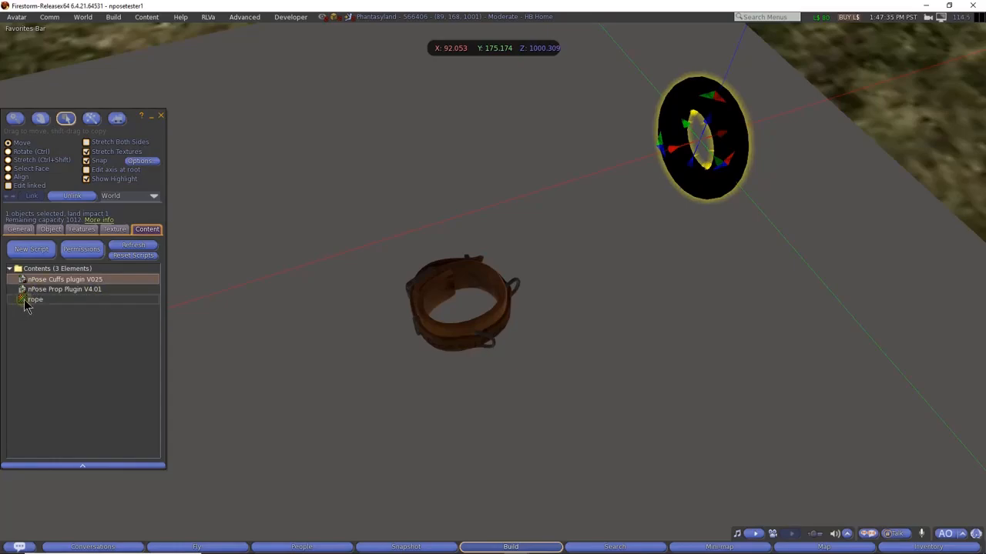
- Show the ring's general properties and highlight its description text
left_click(22, 230)
double_click(93, 257)
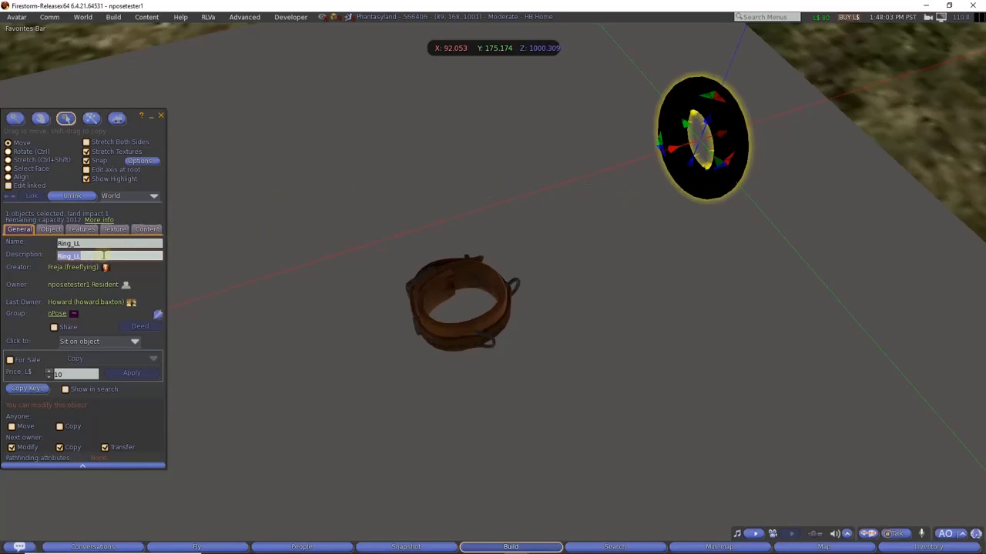
mouse_move(102, 255)
- Select the leather cuff beside the ring and check its prim count and land impact details
left_click(425, 301)
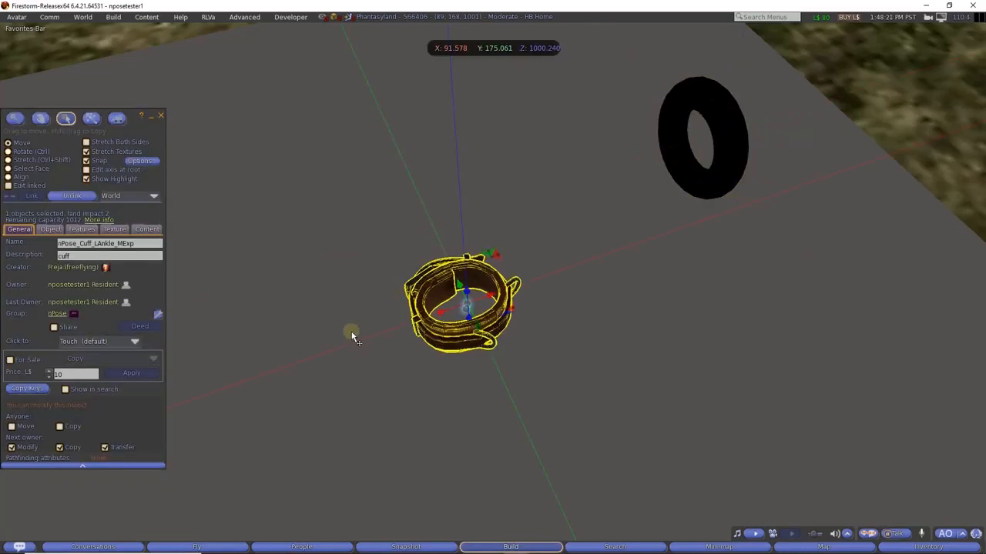
left_click(96, 221)
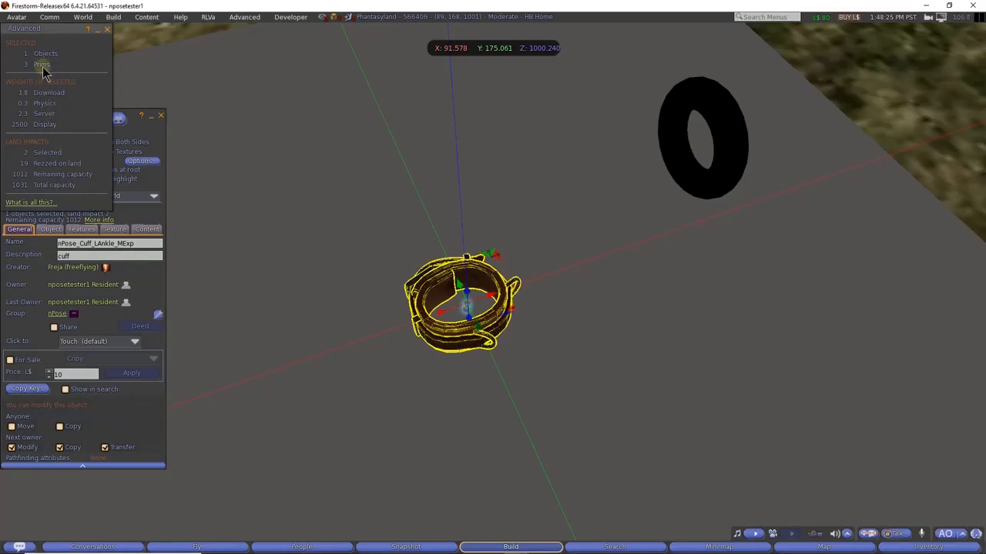
left_click(107, 31)
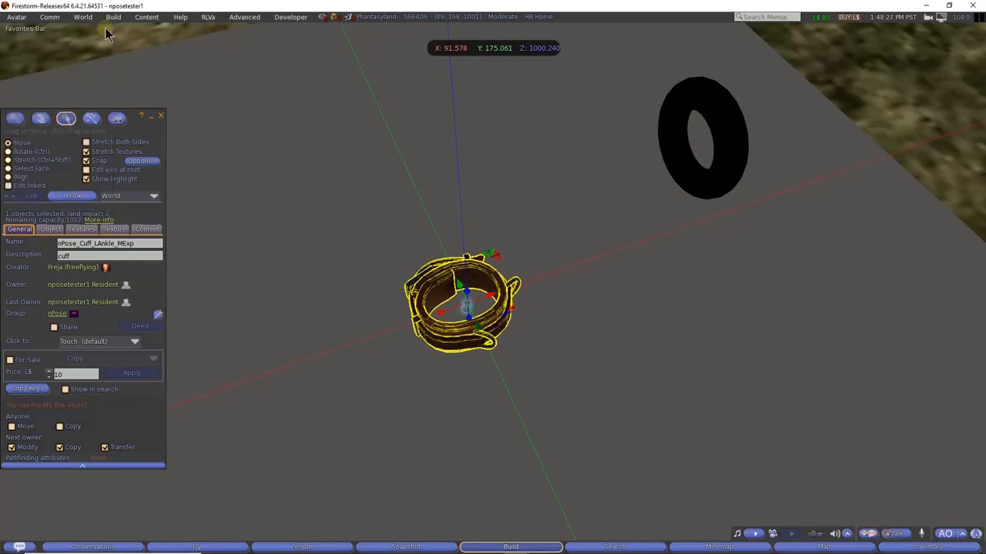
- Inspect the selected cuff up close and highlight its description text
left_click(493, 289, "alt")
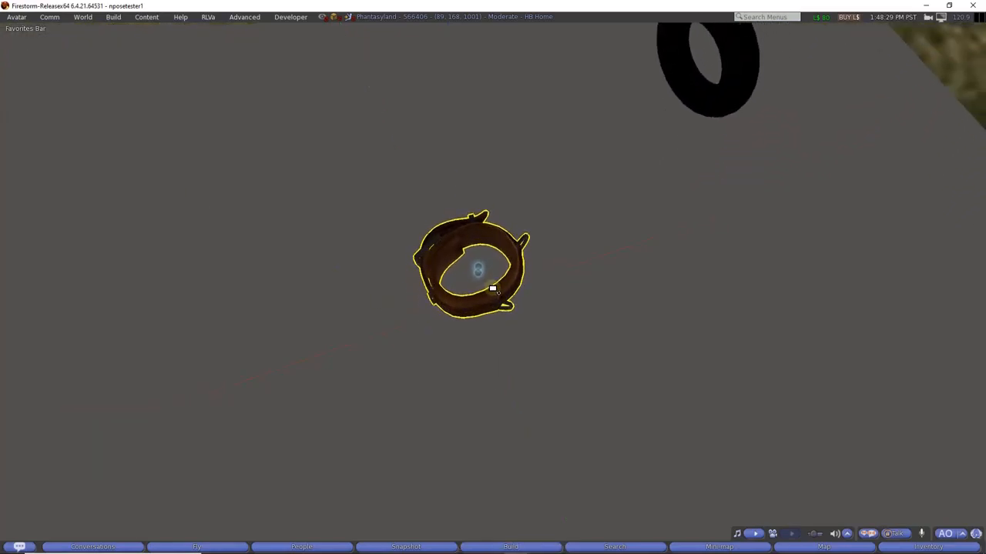
key("ctrl+3")
left_click_drag(493, 289, 495, 257, "ctrl+alt")
scroll(495, 257, "up", 4)
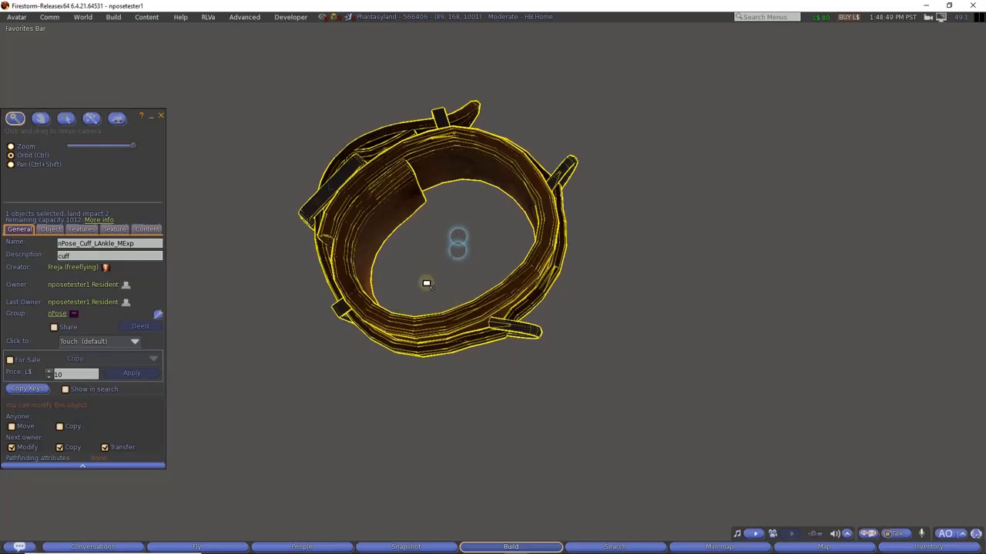
key("ctrl+3")
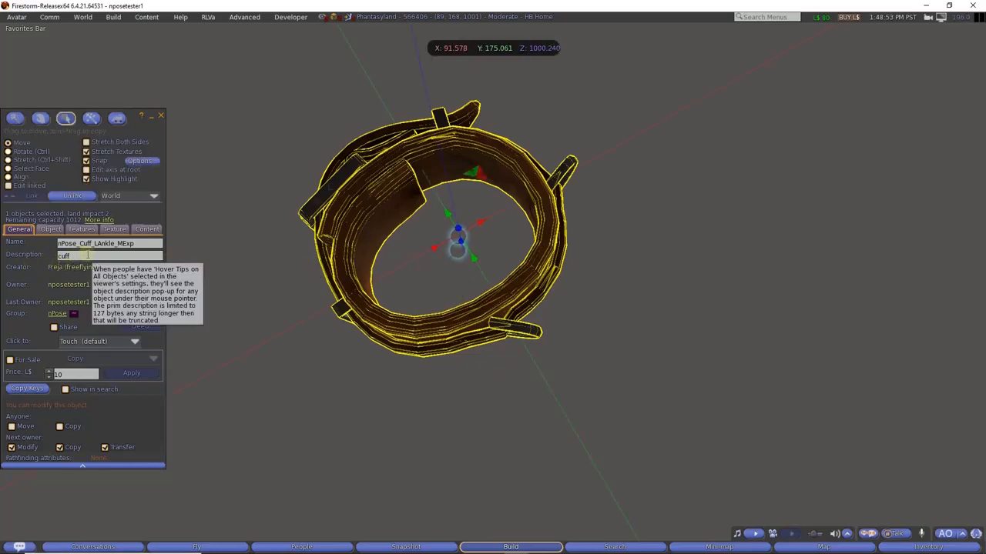
double_click(90, 255)
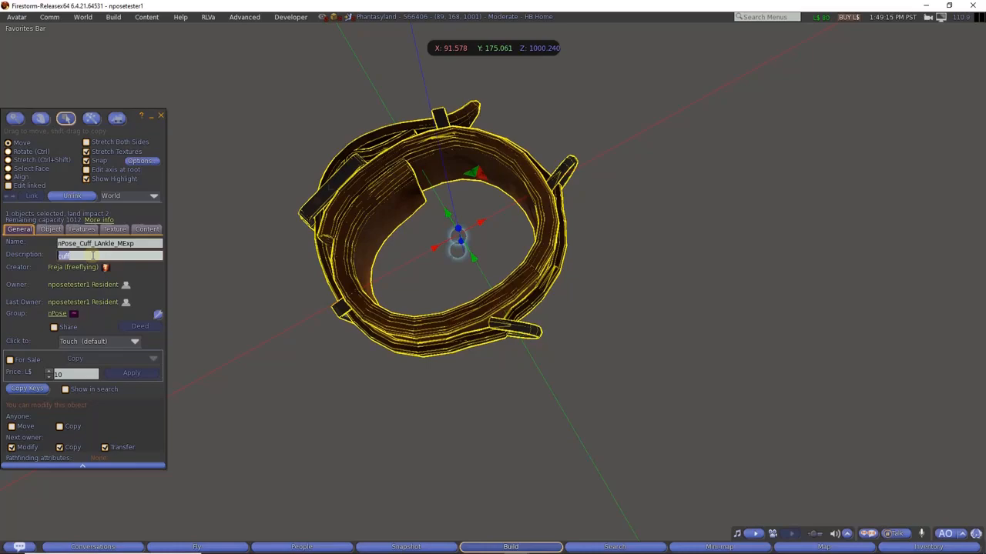
- Examine the cuff's contents, going through the nPose Cuffs plugin, Prop Plugin and Prim Params Editor plugin scripts
left_click(147, 229)
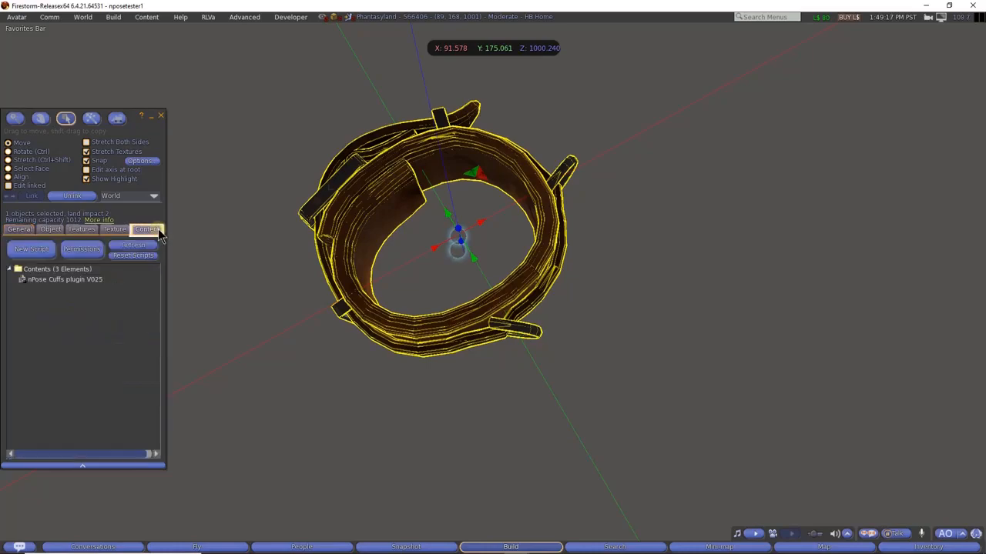
left_click(71, 280)
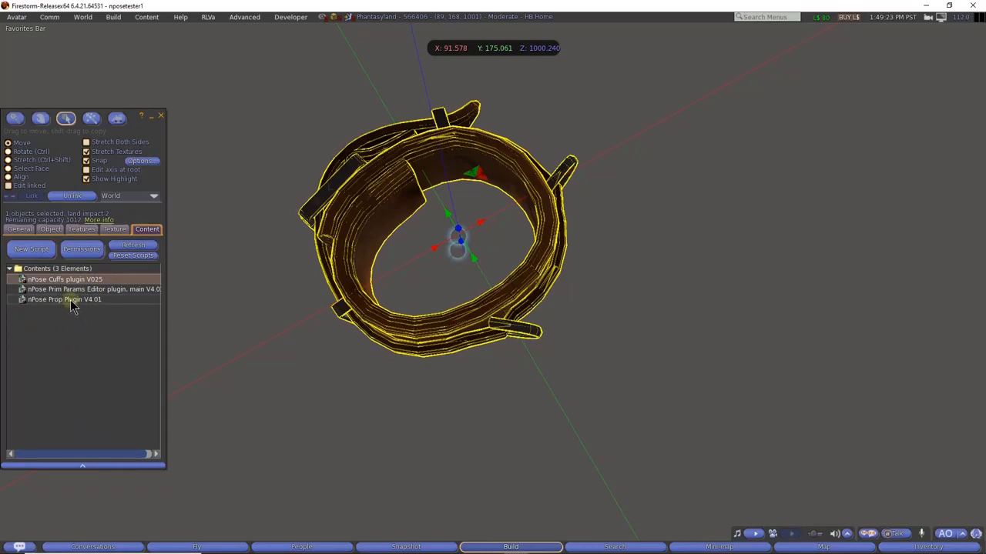
left_click(71, 301)
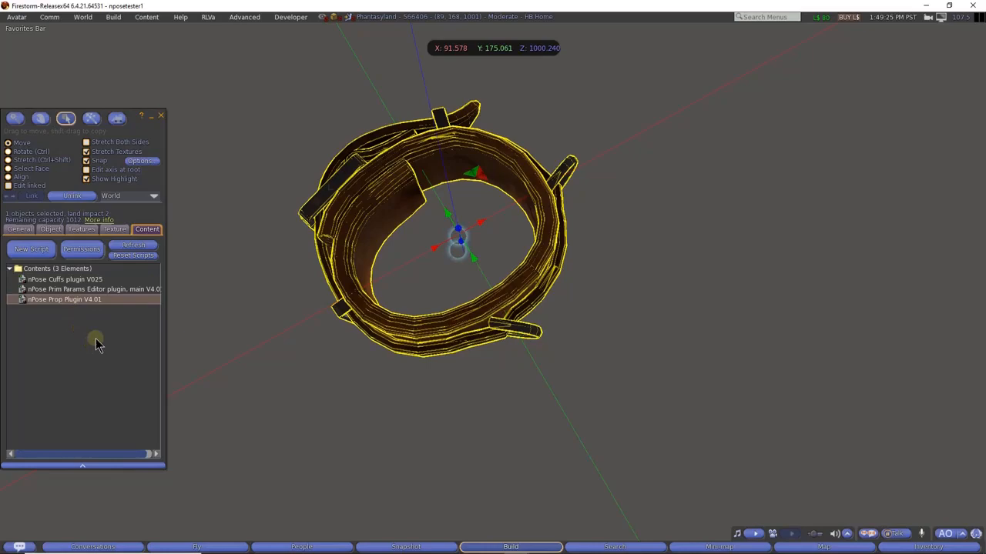
left_click(77, 289)
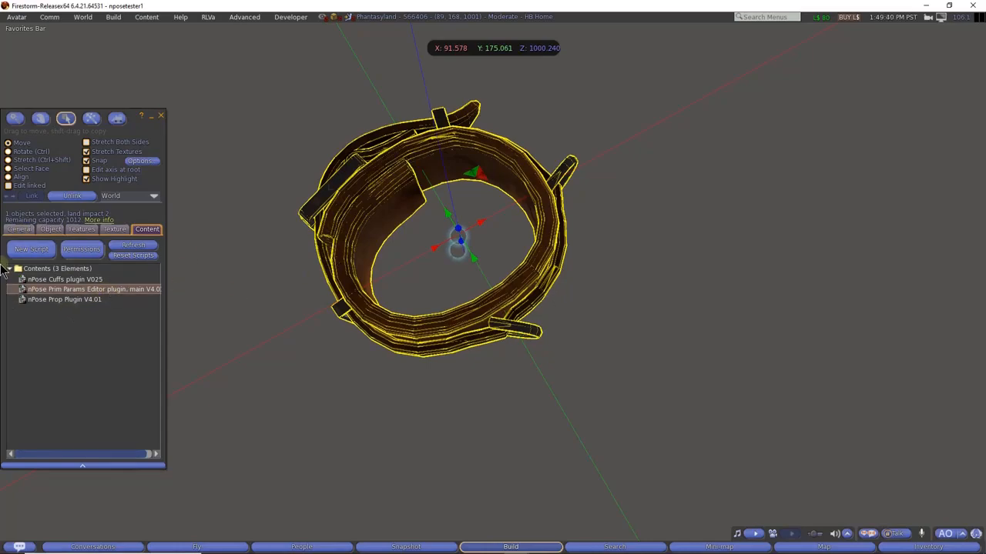
- Recheck the cuff's description, turn on editing of linked parts and select the small linked prim at the cuff's centre
left_click(18, 229)
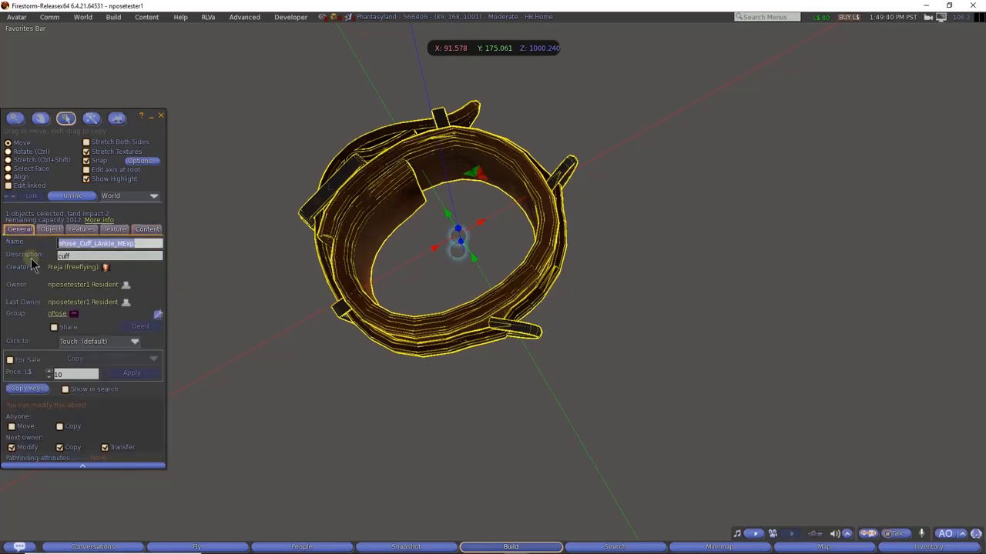
left_click(73, 255)
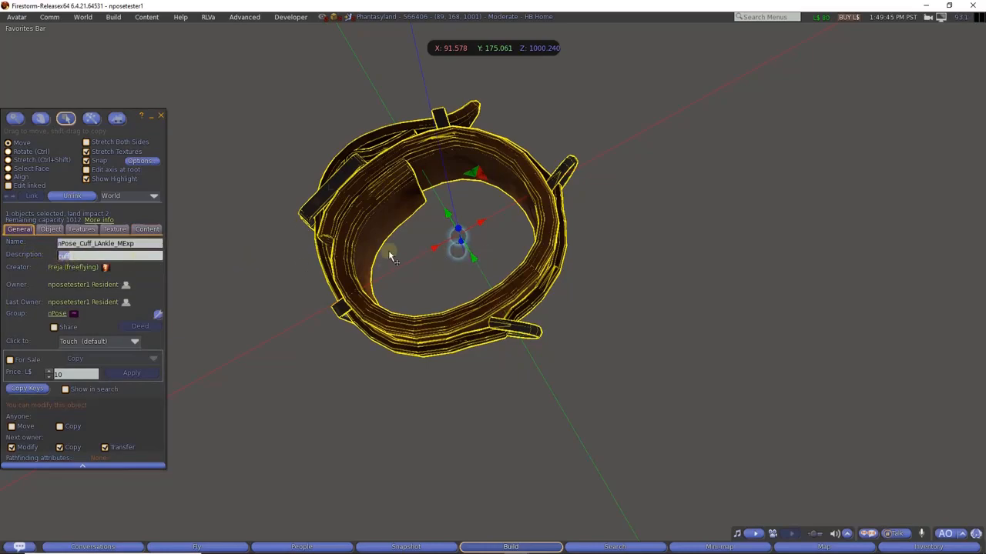
left_click(9, 186)
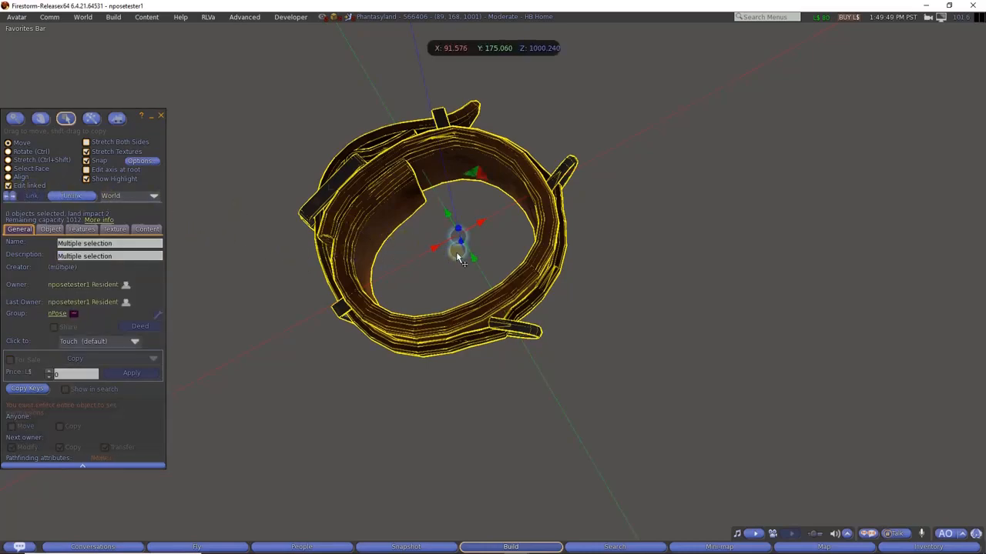
key("ctrl+b")
key("ctrl+b")
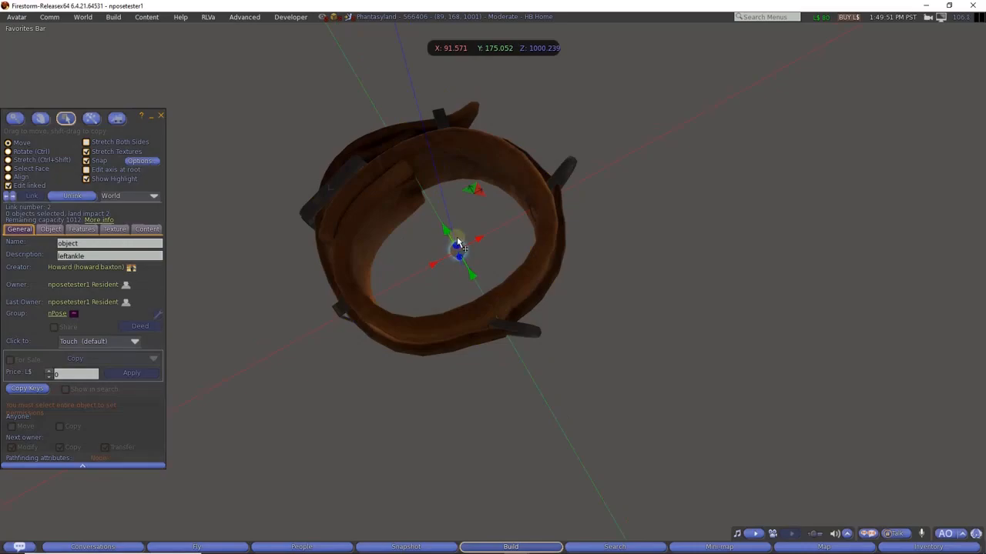
- Inspect the other small linked prim and the cuff's root part, switching linked-part editing off and back on to compare with the whole cuff
left_click(458, 237)
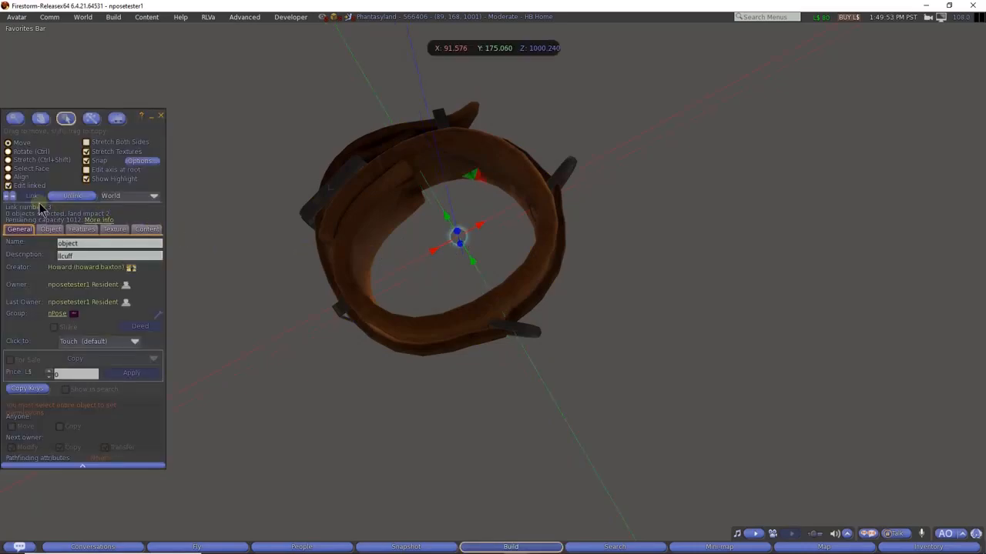
left_click(369, 319)
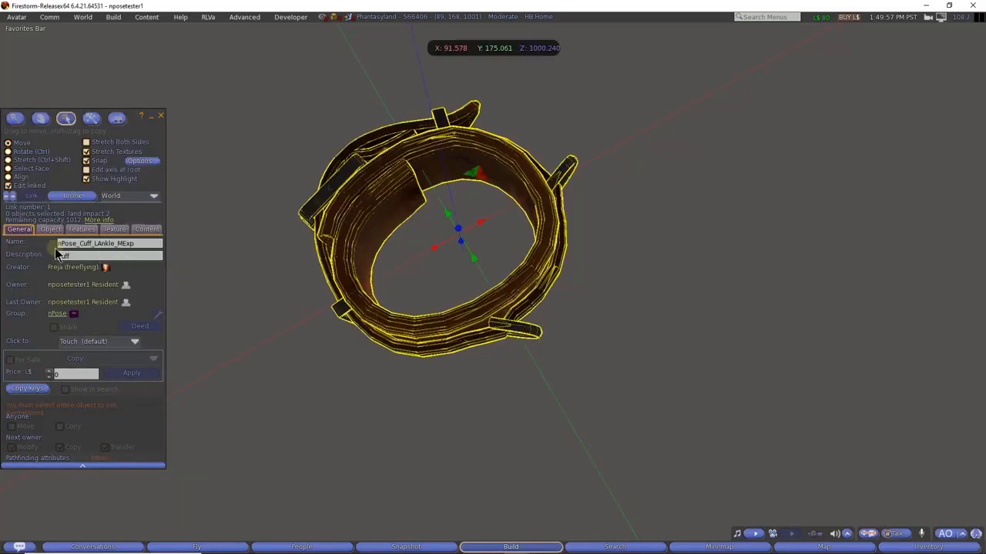
left_click(9, 187)
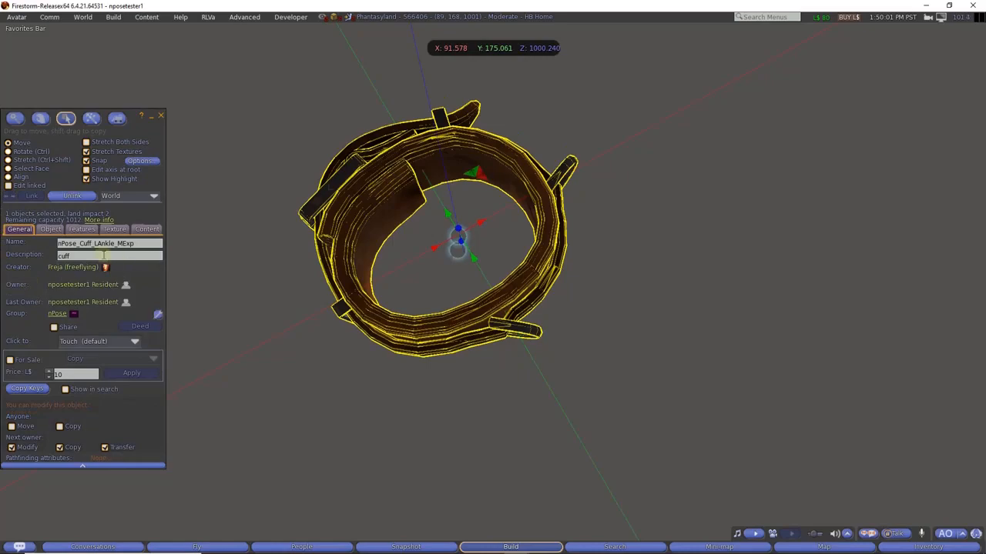
left_click(8, 186)
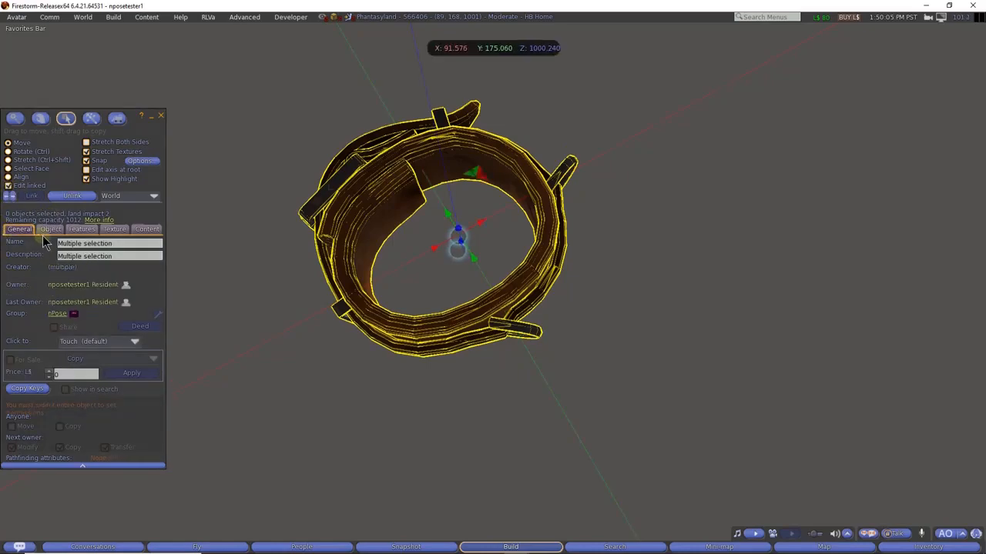
- Cycle through the cuff's two small linked prims and highlight the description text of each one
left_click(11, 198)
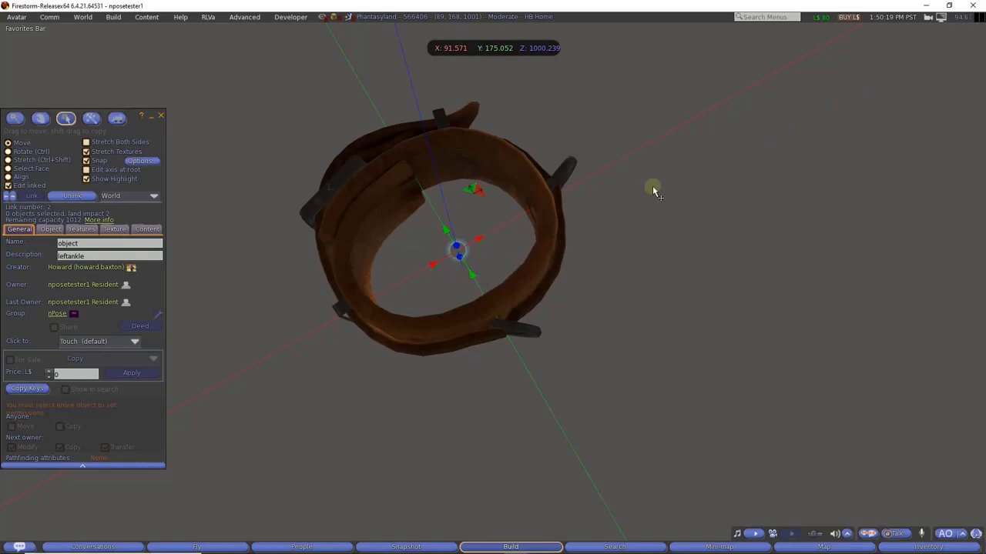
double_click(92, 255)
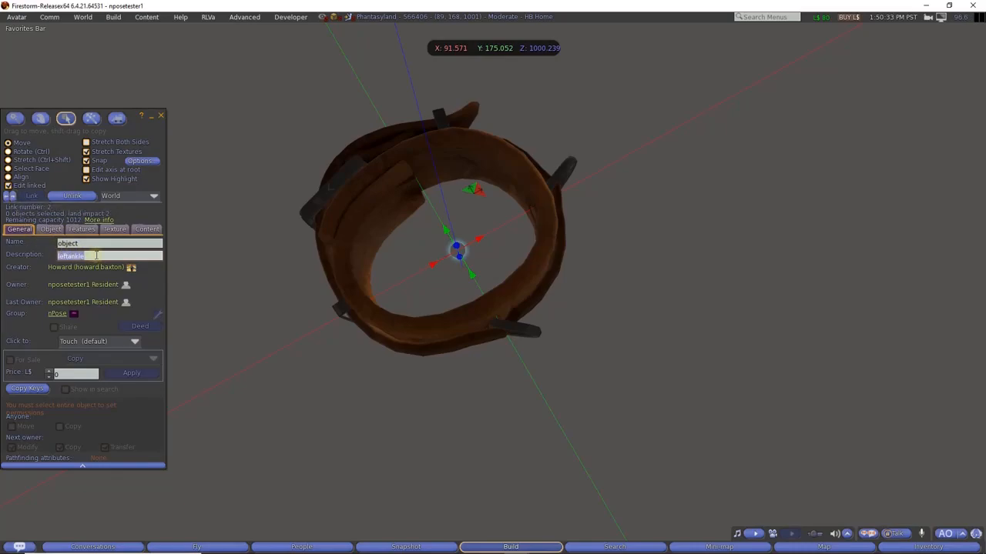
left_click(12, 199)
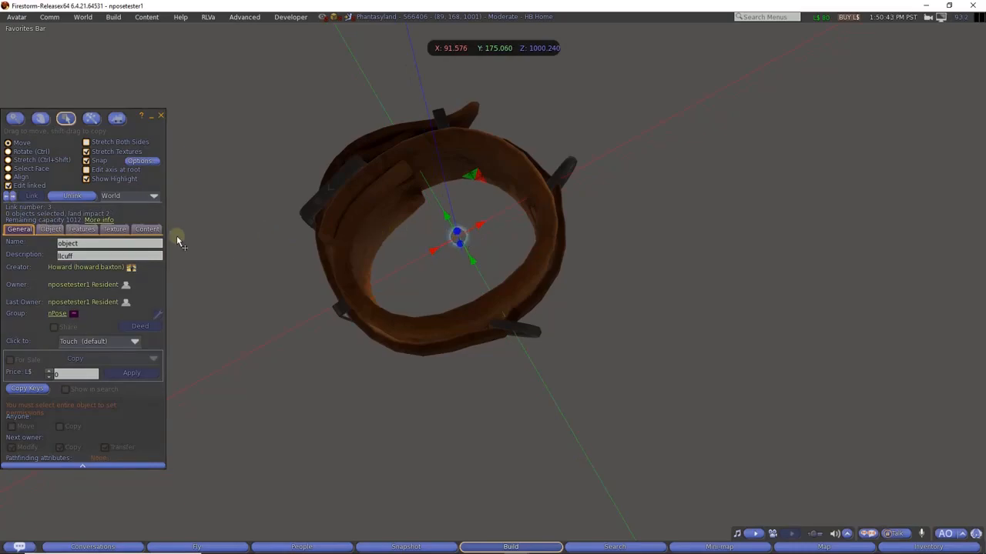
double_click(84, 256)
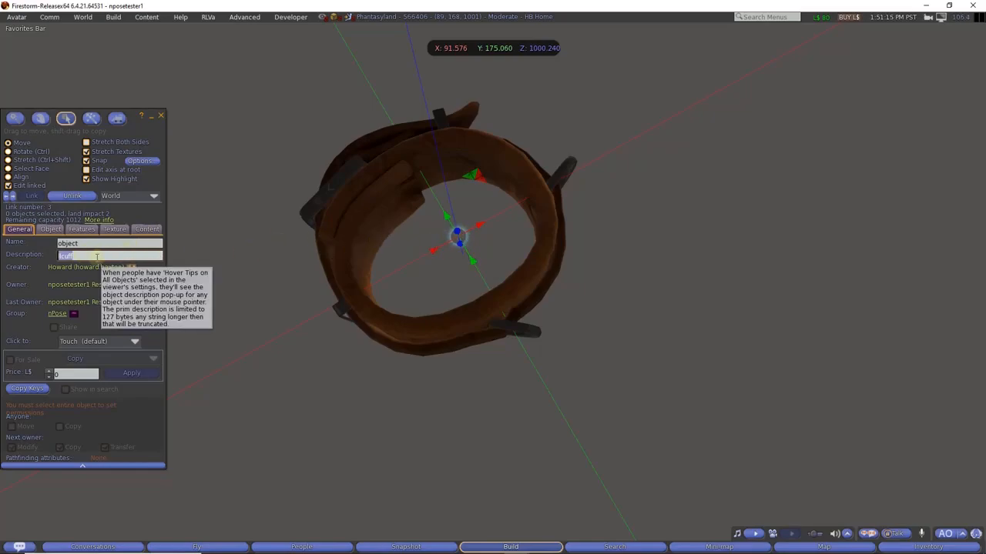
- Cycle past the cuff's root part to link number 2 and highlight its description again
left_click(13, 197)
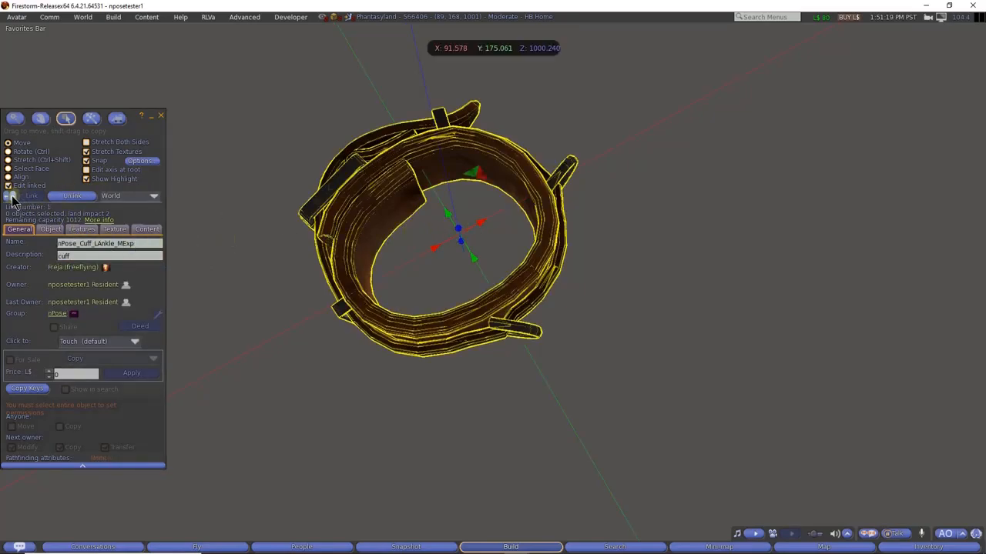
left_click(13, 197)
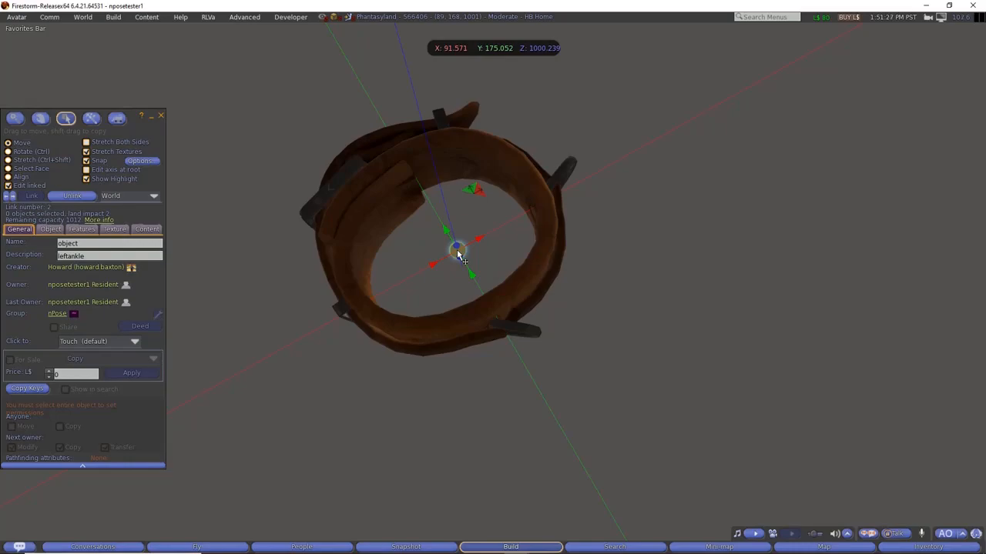
left_click(94, 257)
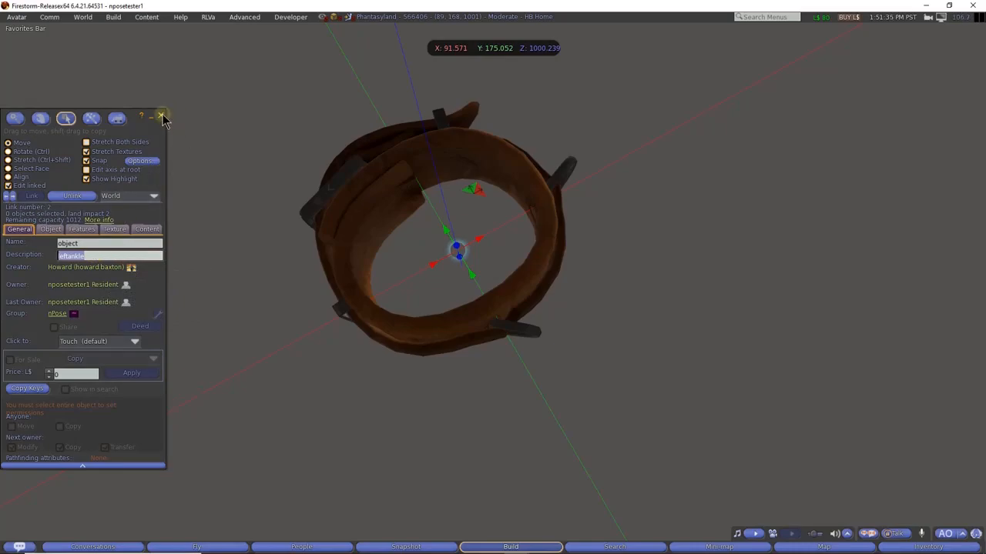
- Turn off editing of linked parts and review the plugin scripts in the whole cuff's contents
left_click(8, 186)
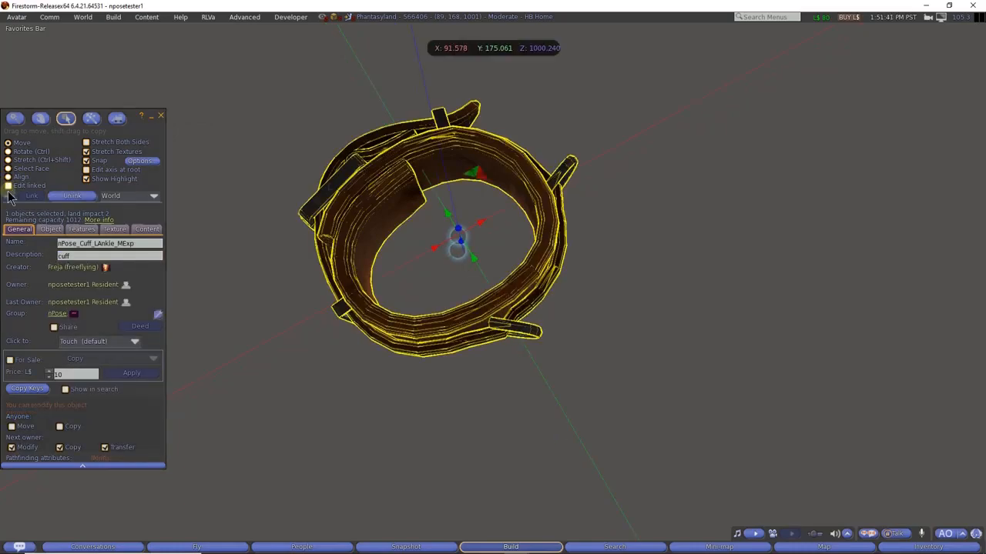
left_click(145, 229)
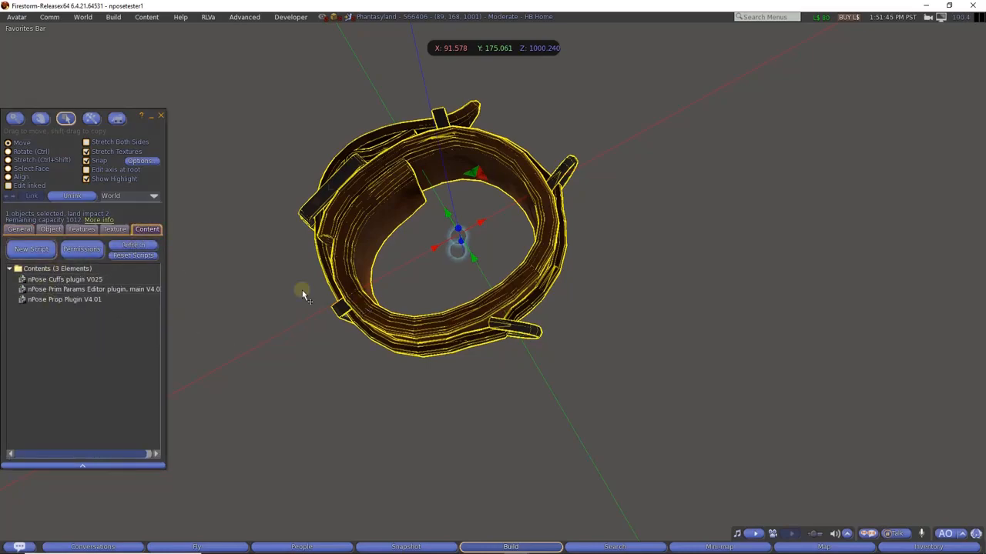
key("Escape")
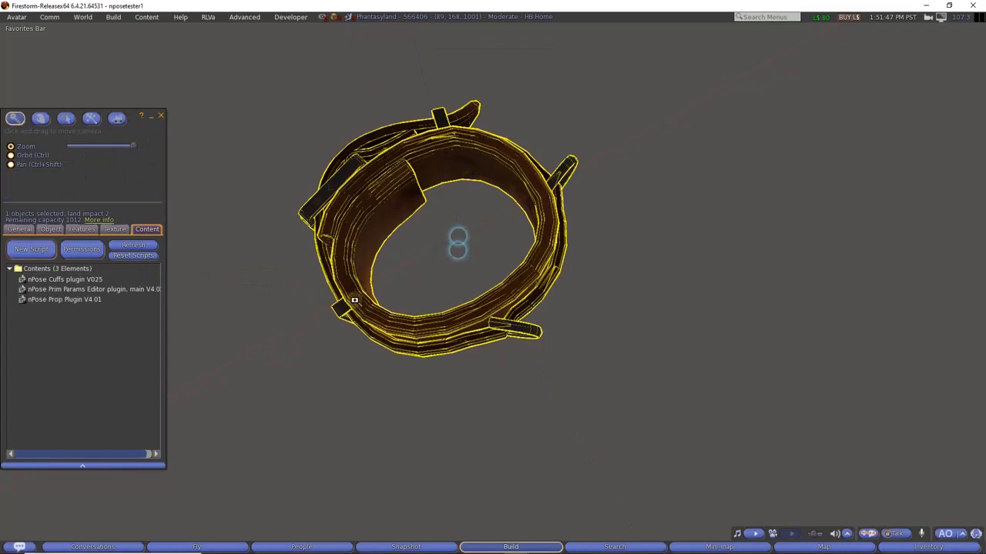
- Inspect the contents of the plain purple panel, followed by those of the neighbouring panel with black rings at its corners
left_click_drag(493, 290, 491, 290, "alt")
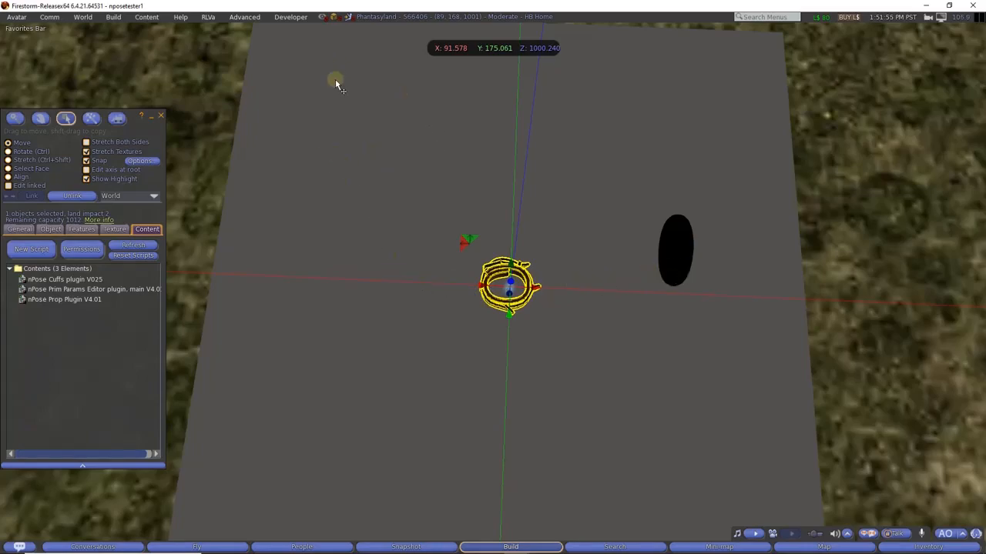
left_click_drag(448, 149, 493, 289, "alt")
left_click_drag(486, 102, 493, 288, "alt")
left_click(348, 287)
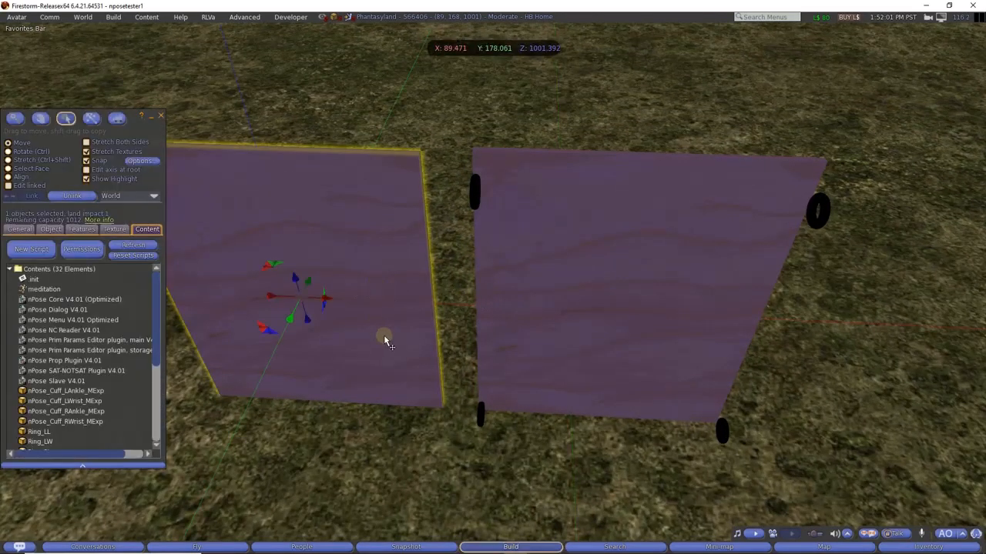
left_click(572, 285)
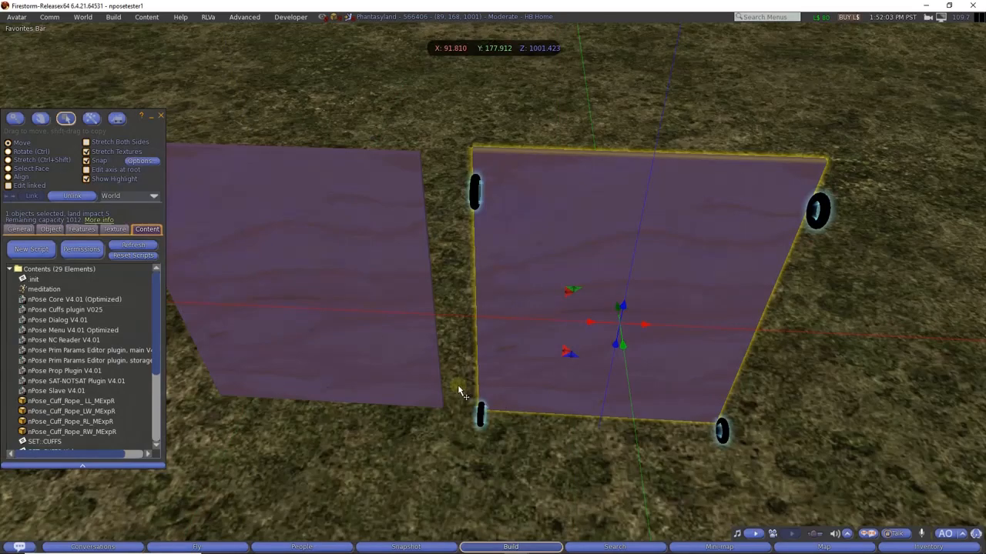